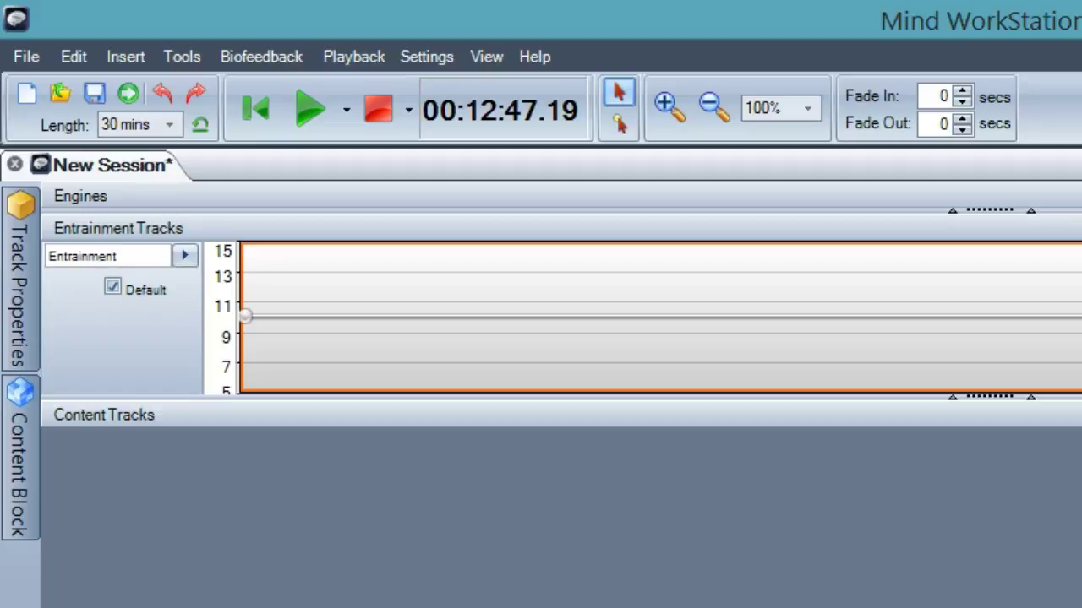
- Insert a Harmonic Box X tone track into the session's content tracks
left_click(186, 53)
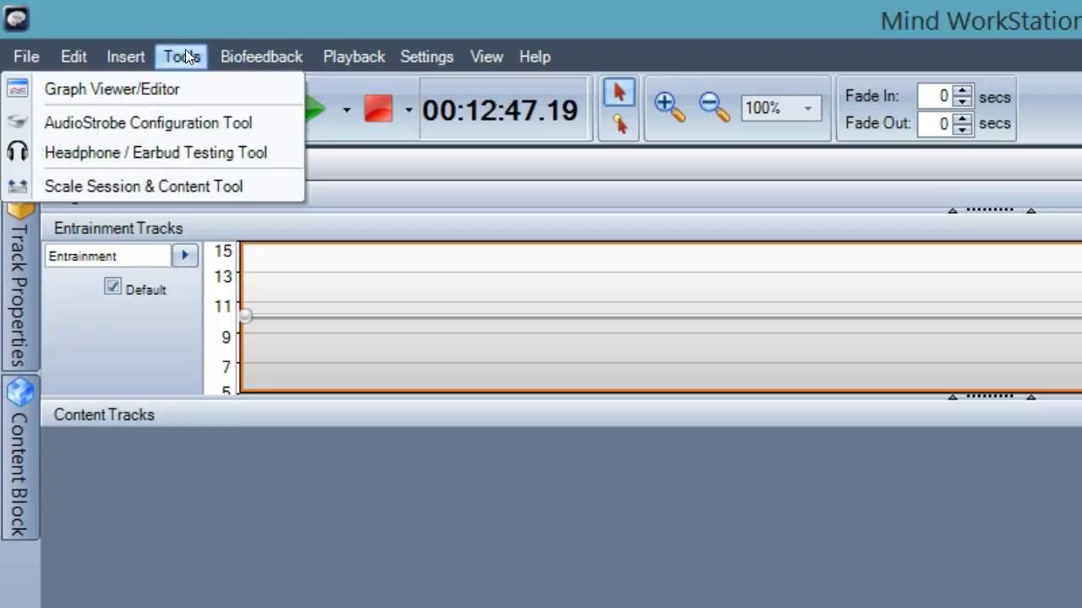
mouse_move(135, 55)
mouse_move(144, 116)
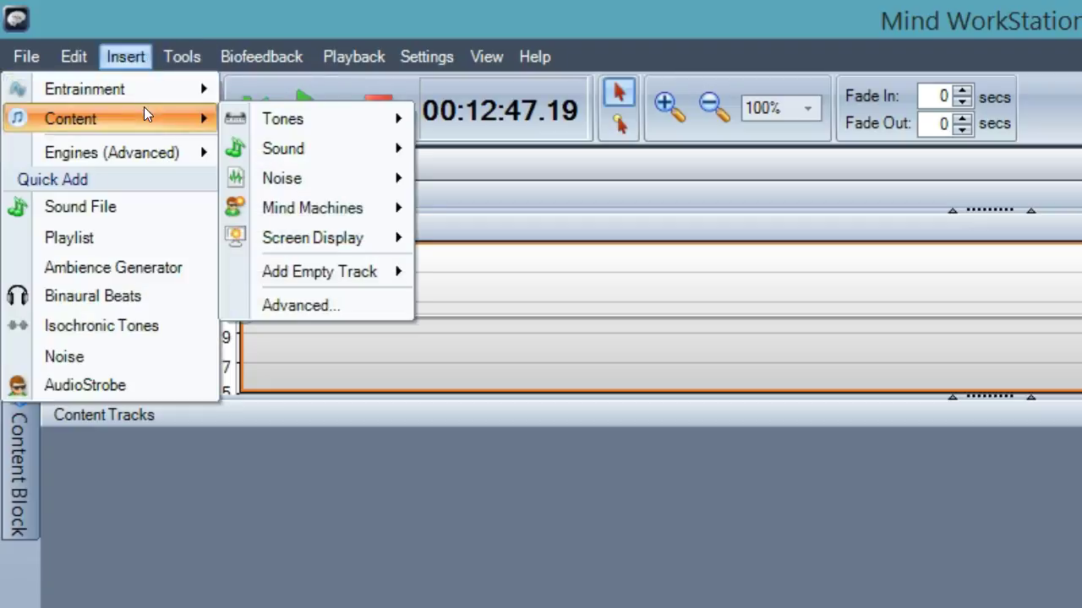
mouse_move(242, 110)
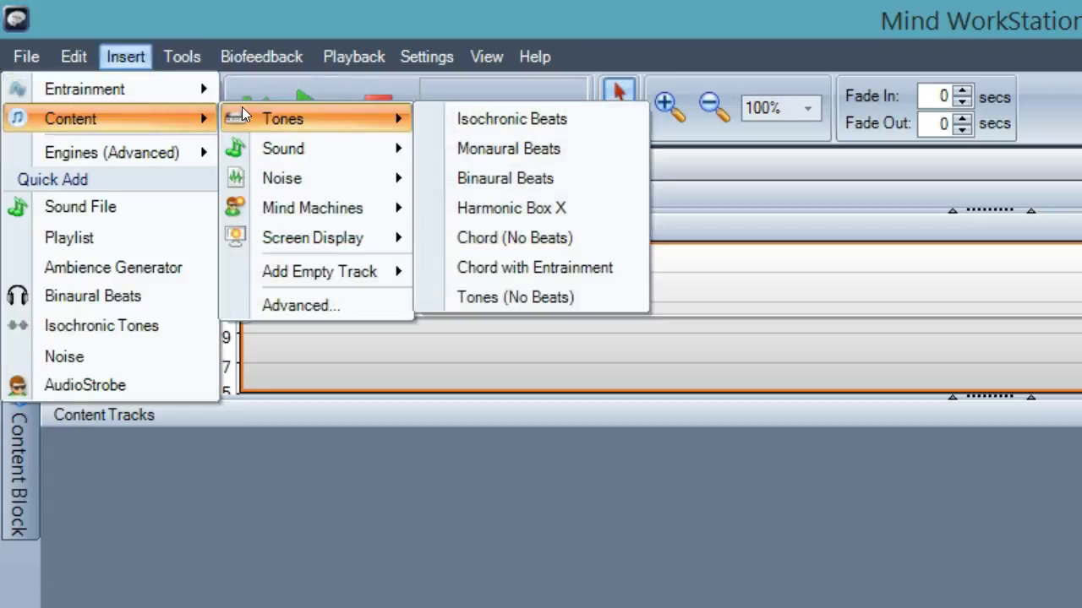
left_click(516, 207)
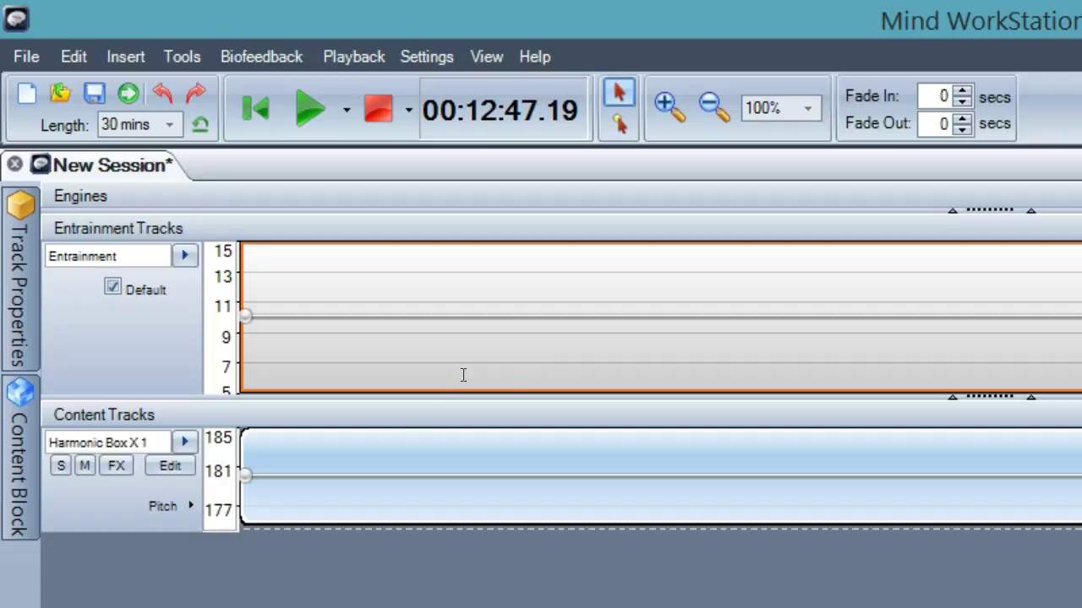
left_click(140, 56)
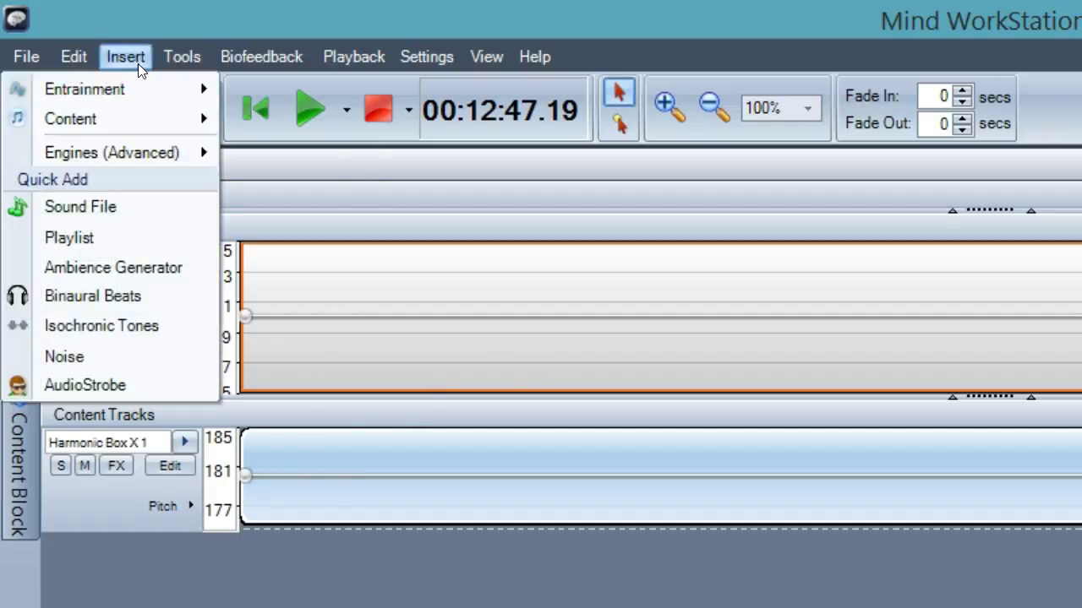
mouse_move(141, 119)
mouse_move(284, 119)
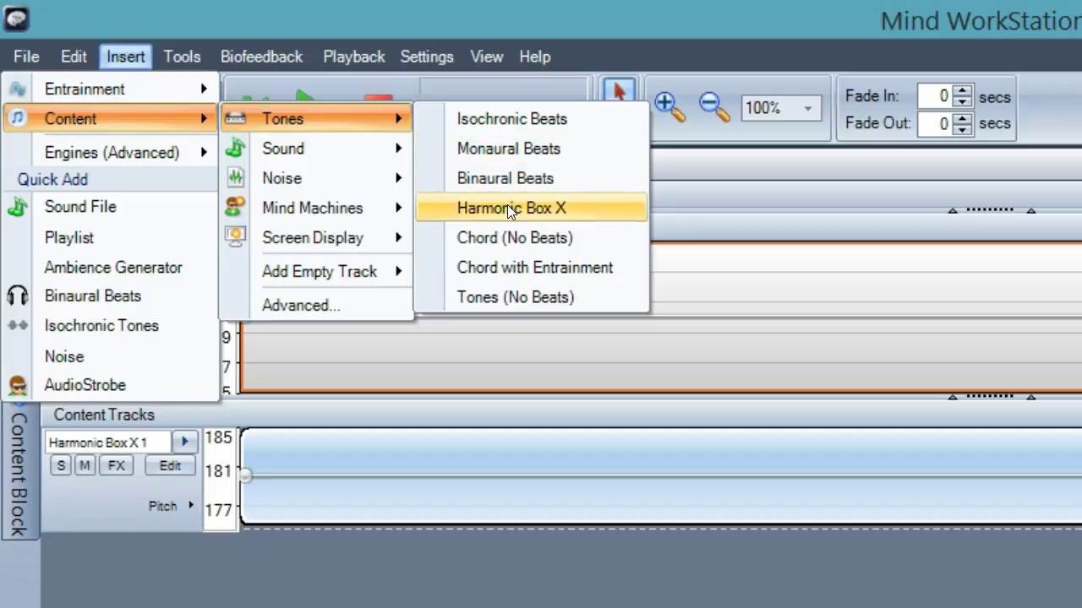
mouse_move(545, 52)
left_click(571, 22)
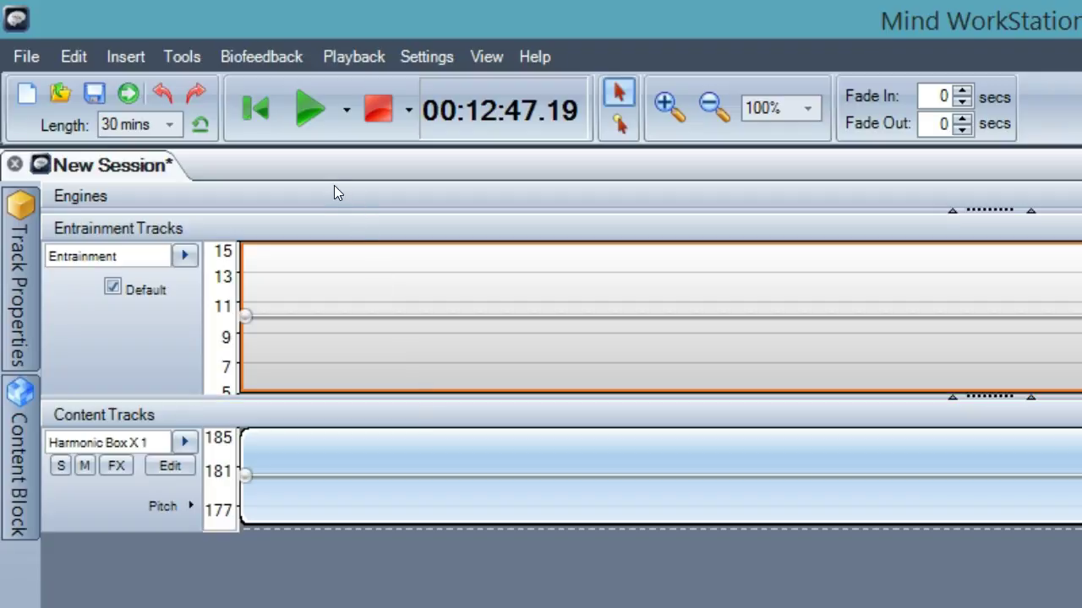
- Play the first few seconds of the session to hear the Harmonic Box X track, and stop playback
left_click(308, 123)
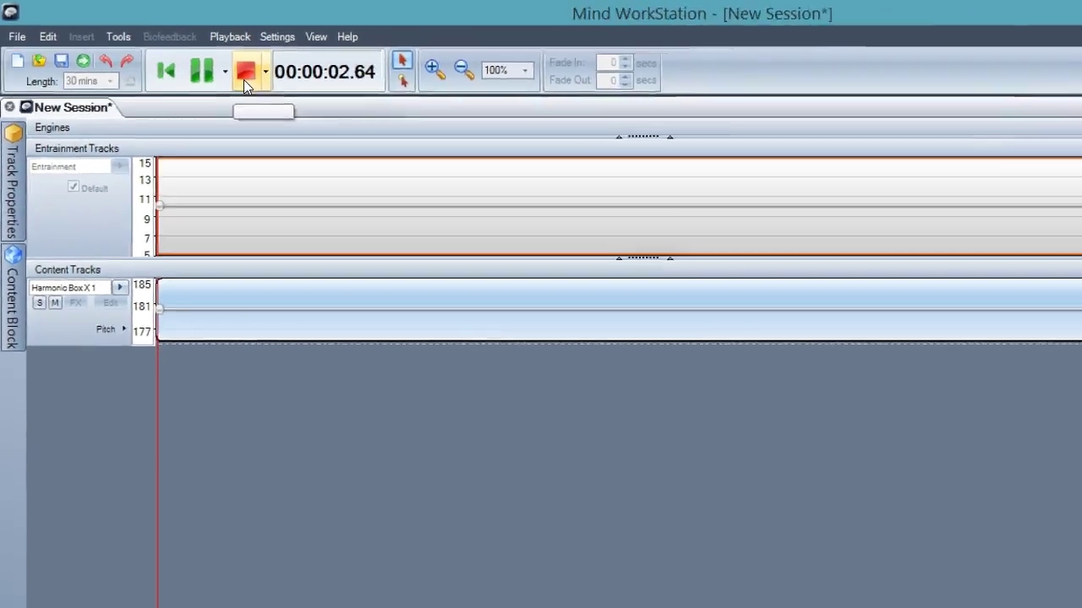
left_click(244, 78)
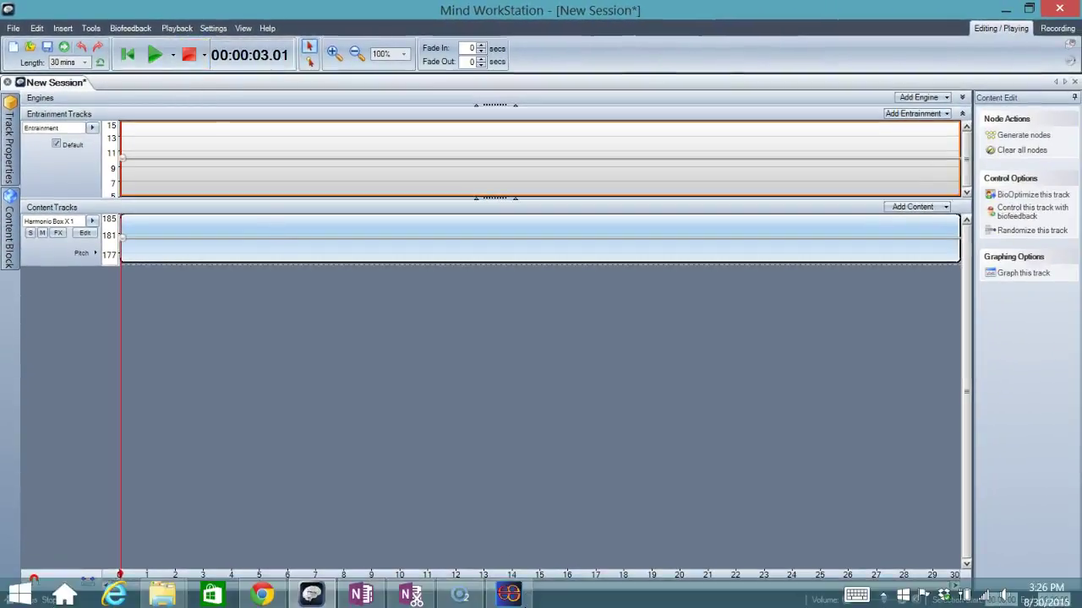
- In Binaural Beat Calculator, calculate the tones for a 180 Hz base pitch with Split Frequency enabled, and return to Mind WorkStation
left_click(509, 594)
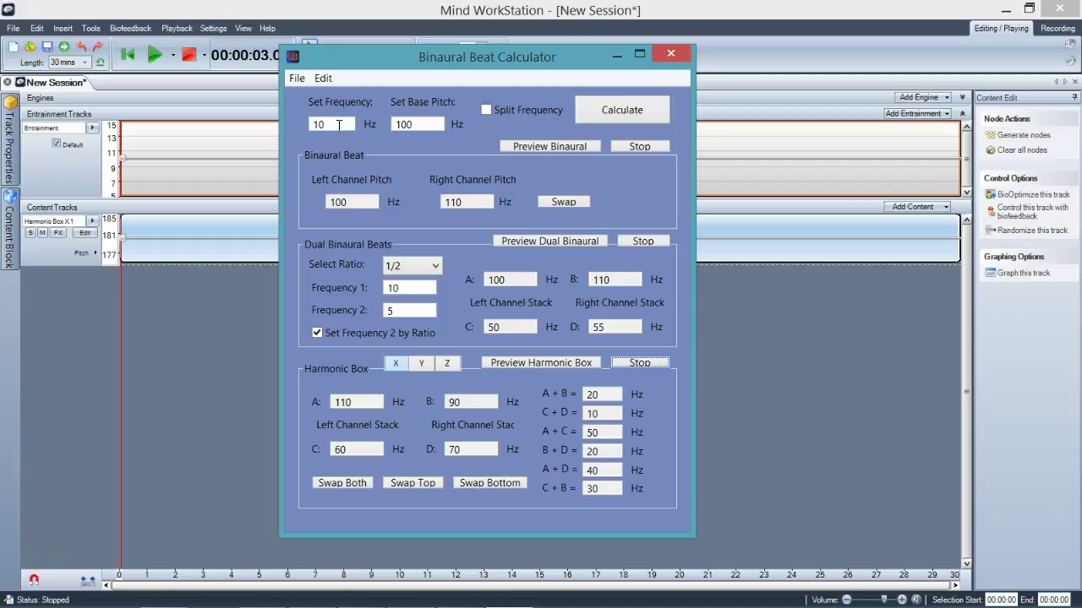
key("Tab")
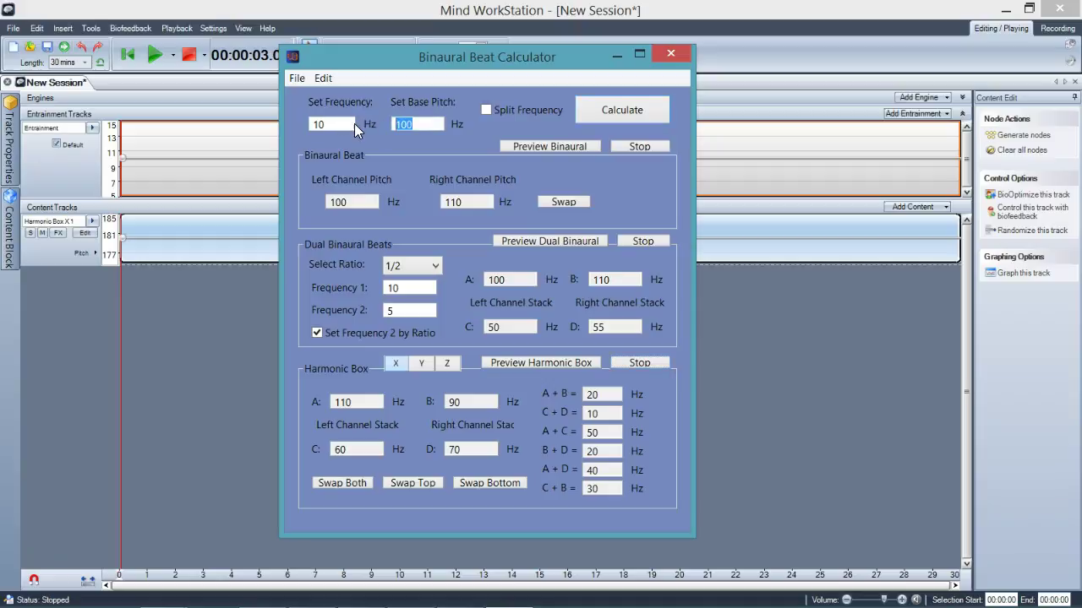
type("180")
left_click(539, 110)
left_click(606, 114)
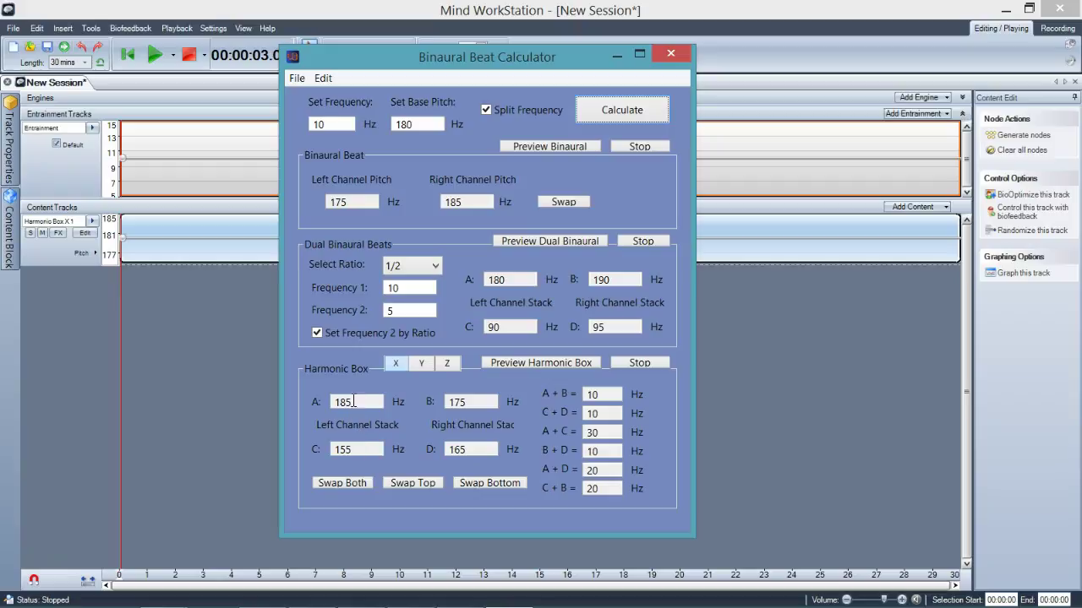
double_click(328, 124)
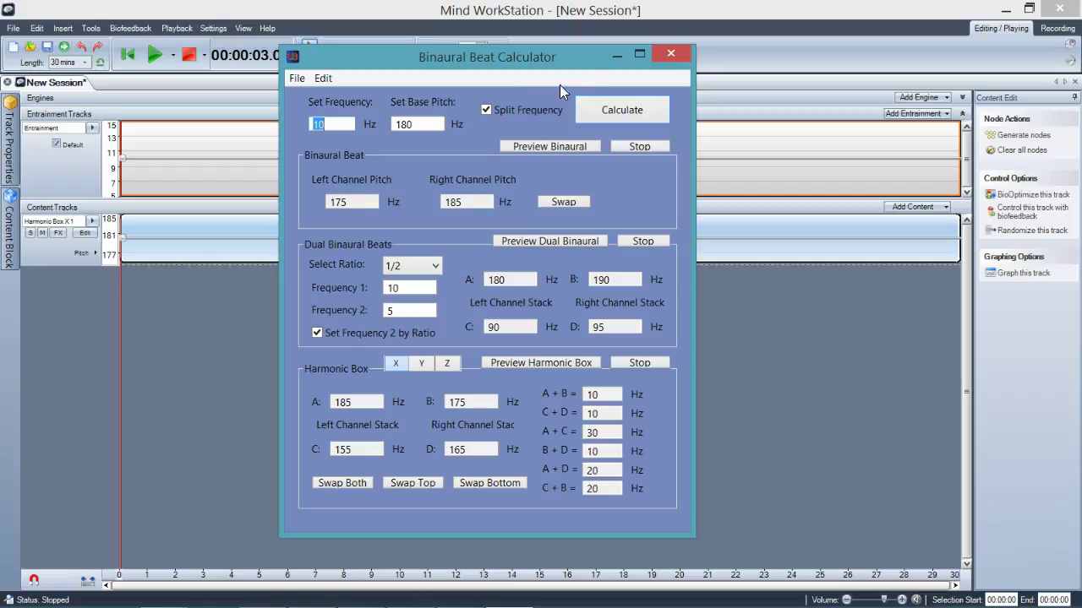
left_click(590, 10)
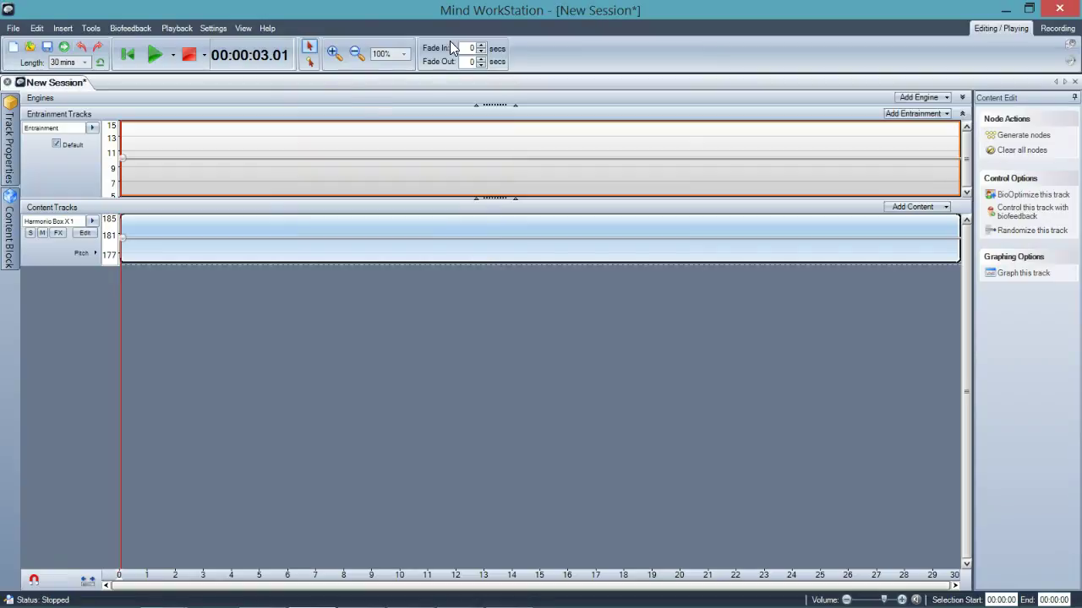
- Add a node to the entrainment track and move it to 7.25 Hz at about 3.73 minutes
mouse_move(125, 167)
left_click(197, 153)
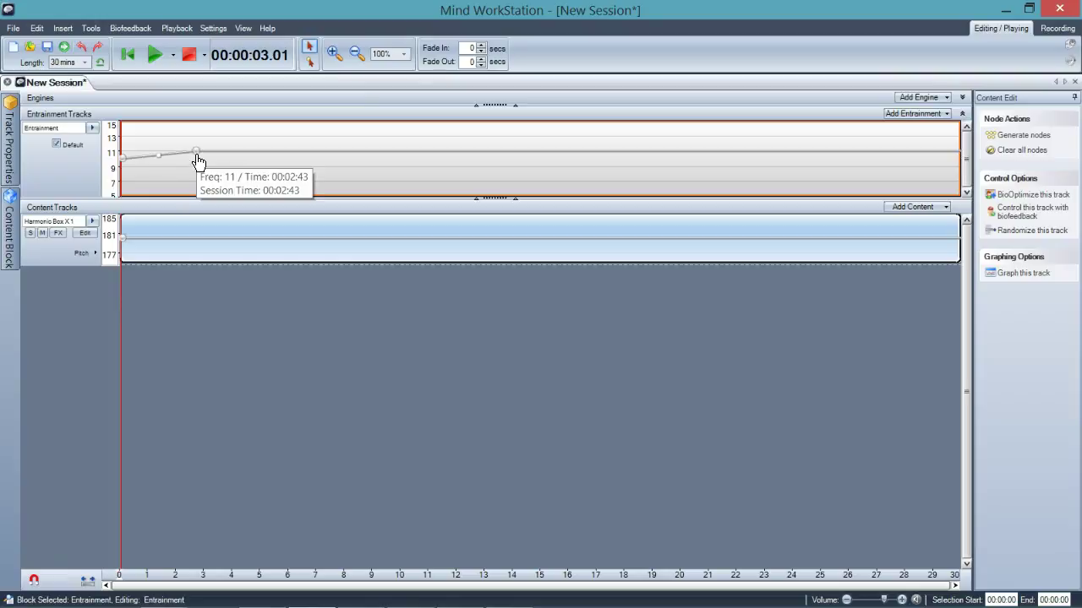
left_click_drag(197, 155, 225, 180)
- Play the session, jump ahead to about 2 minutes 12 seconds, and stop and rewind playback
left_click(155, 54)
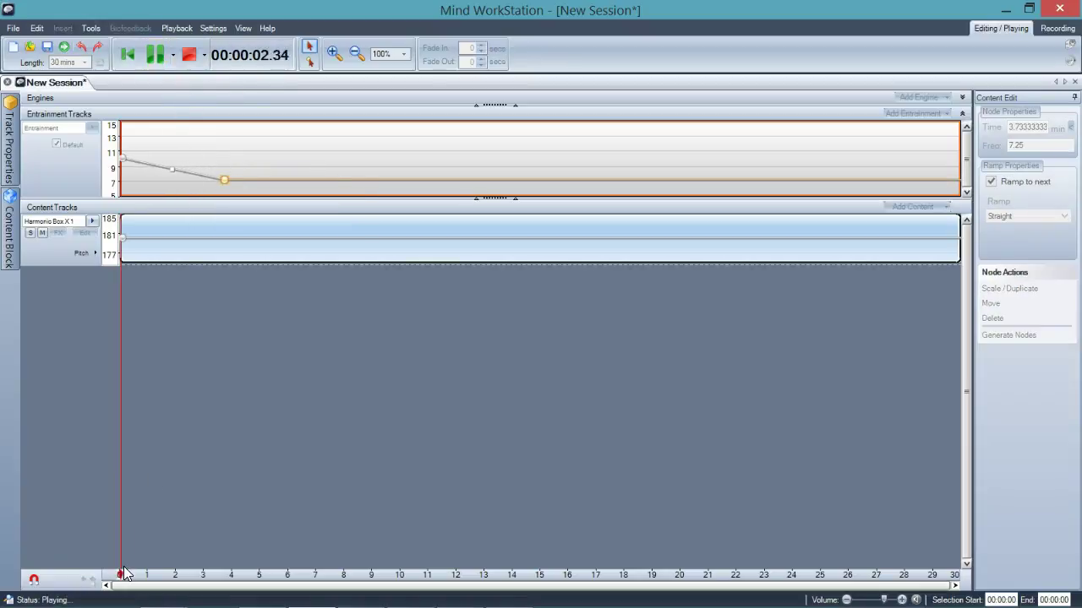
left_click_drag(124, 573, 181, 570)
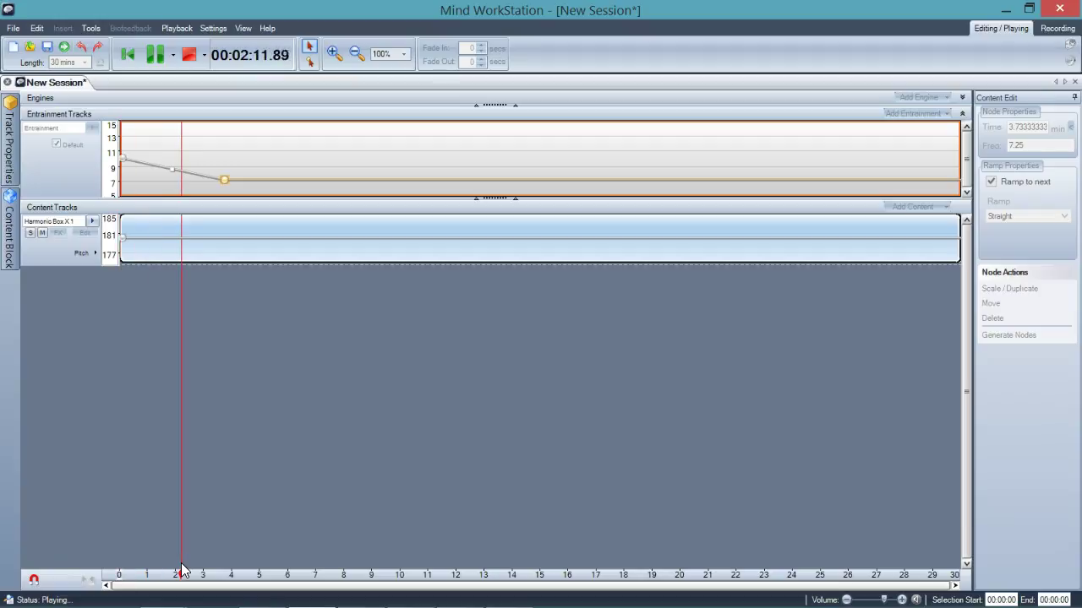
left_click(189, 52)
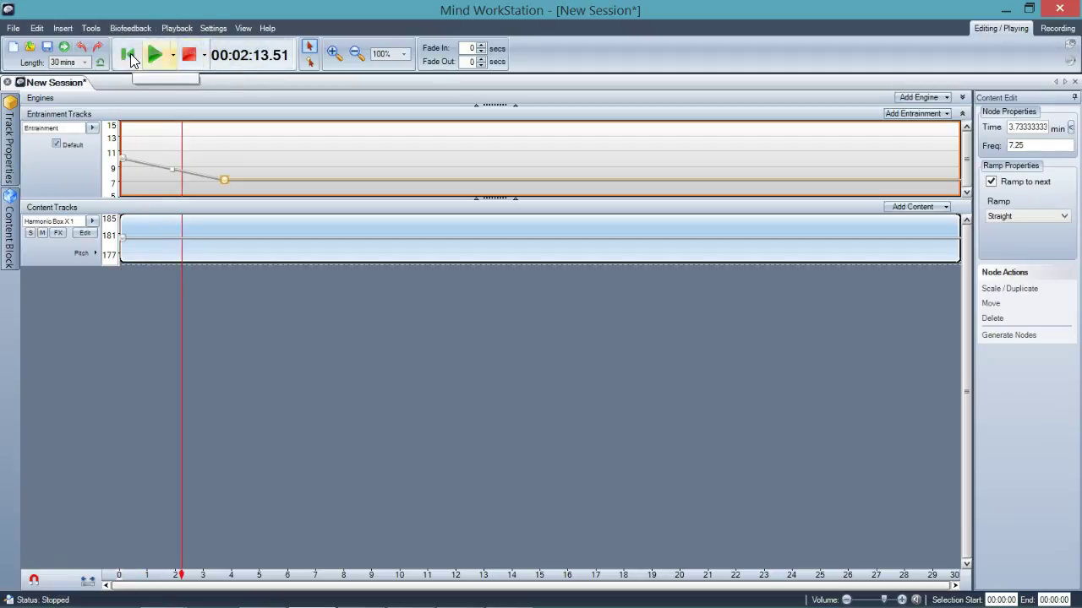
left_click(130, 53)
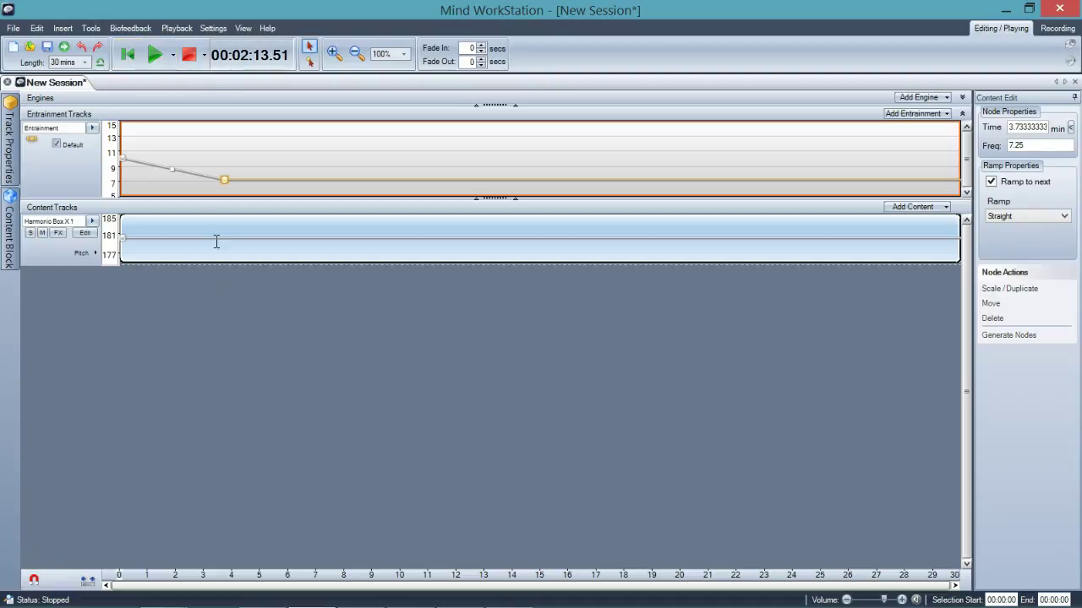
- Clear all nodes from the entrainment track
mouse_move(125, 247)
left_click(265, 381)
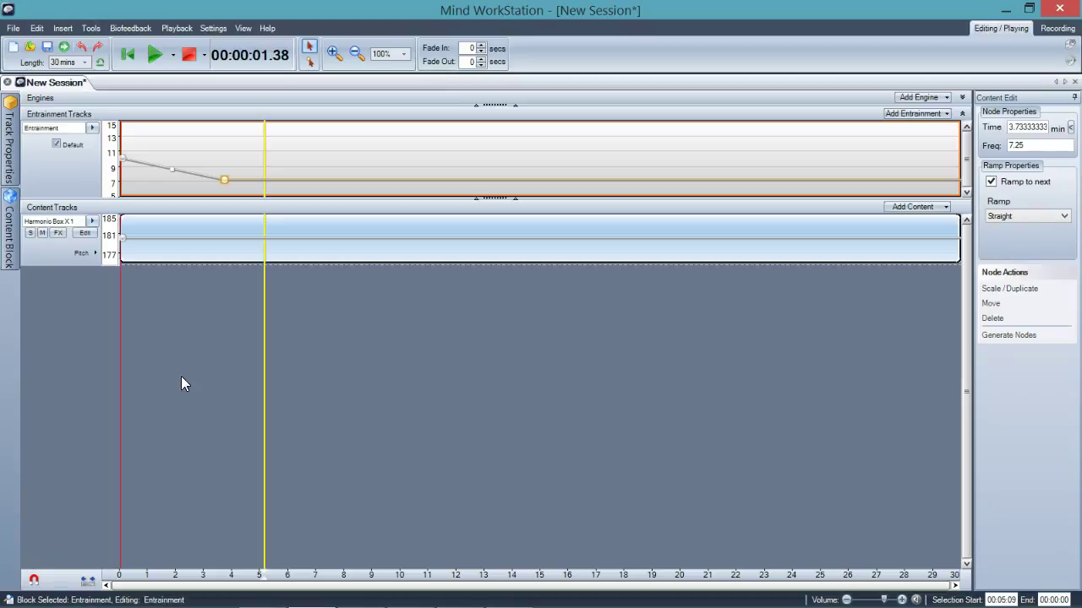
left_click(302, 159)
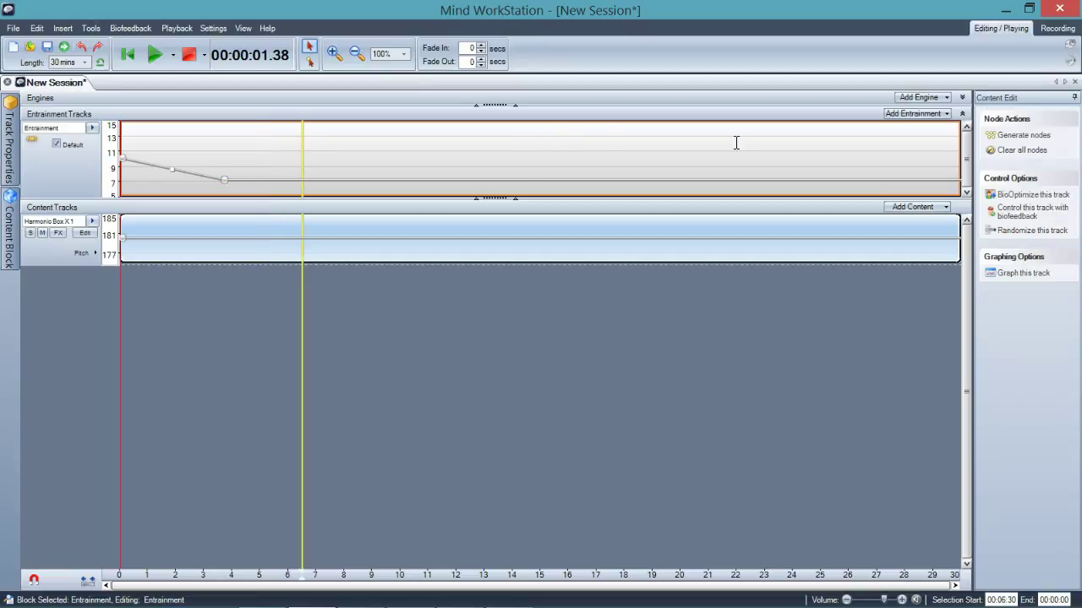
left_click(1021, 150)
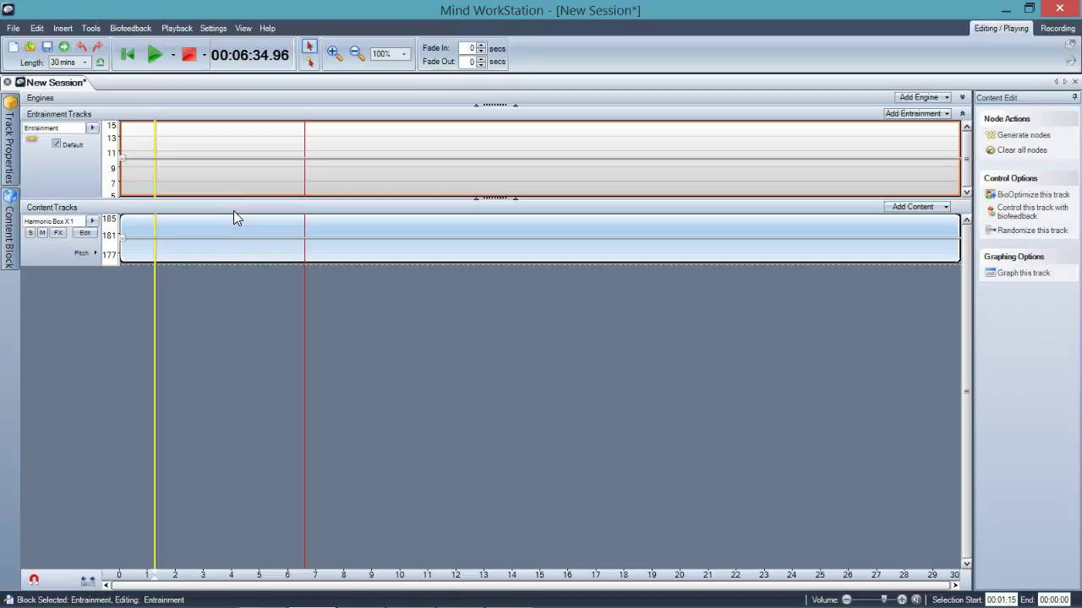
- Play the session from 1:15 and switch to Visual Analyser to read the spectrum's two green peaks
left_click(155, 55)
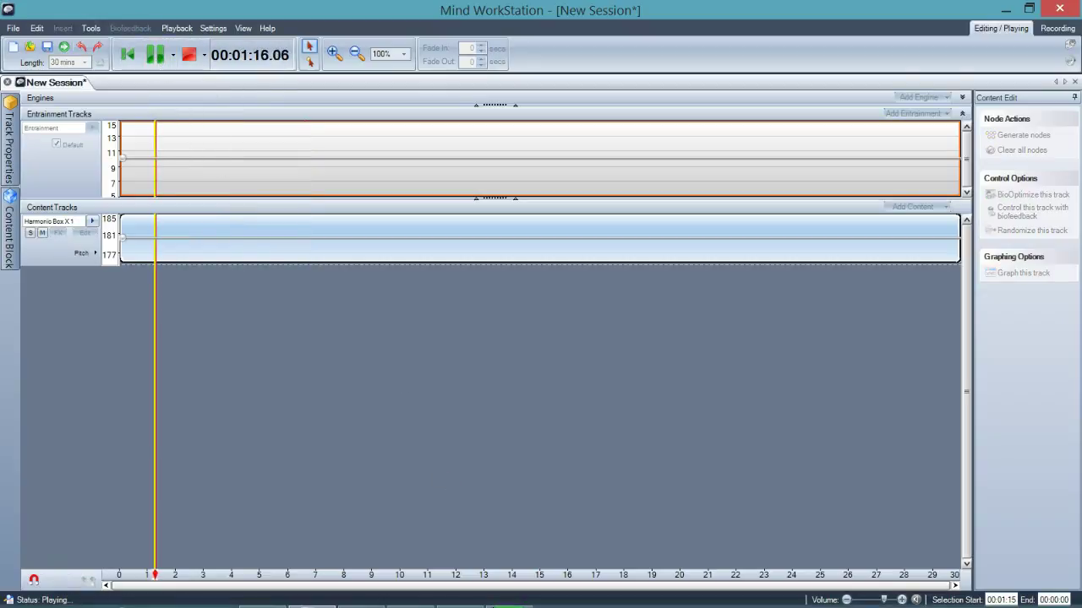
left_click(512, 600)
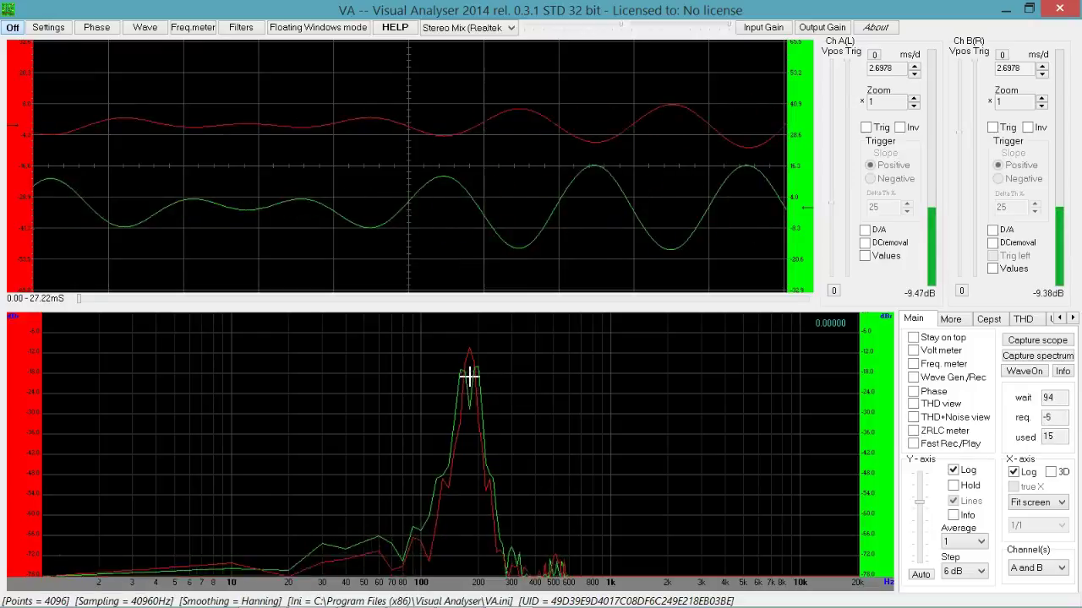
left_click(459, 368)
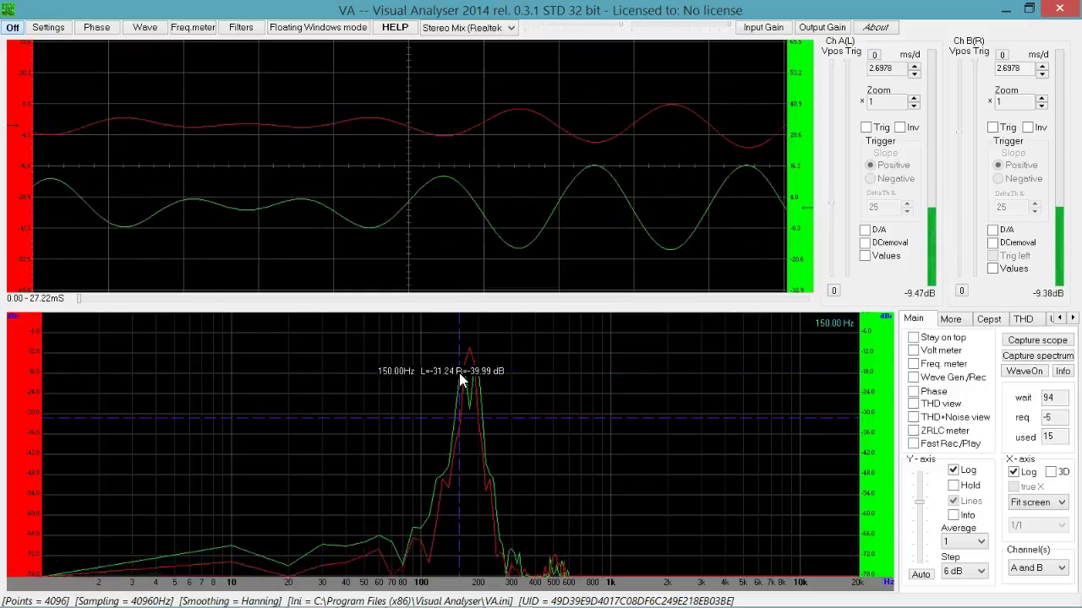
left_click(480, 365)
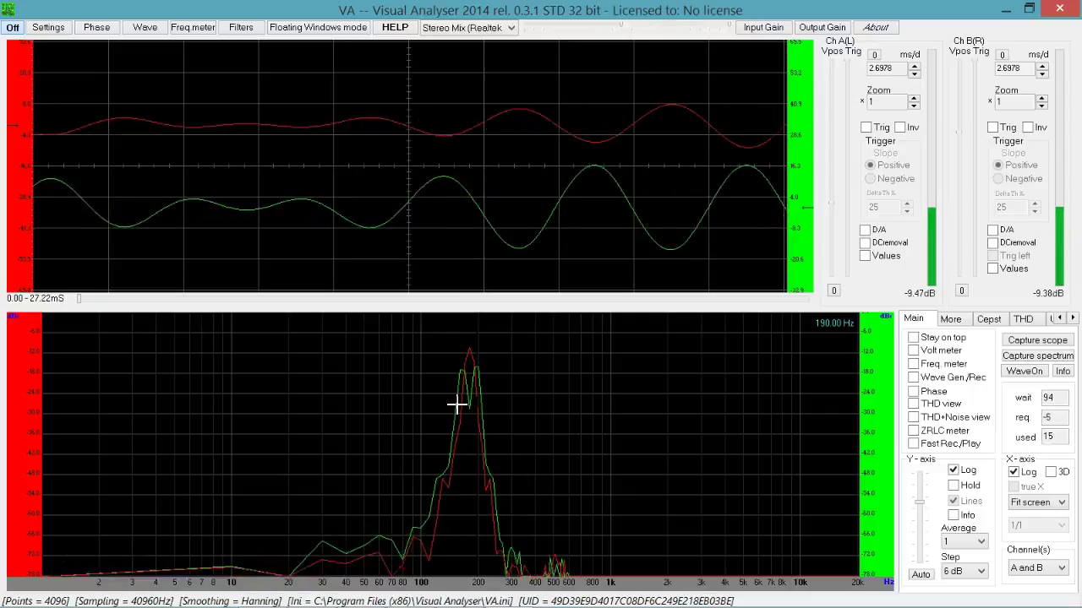
- Switch back to Mind WorkStation and stop the session's playback
mouse_move(320, 600)
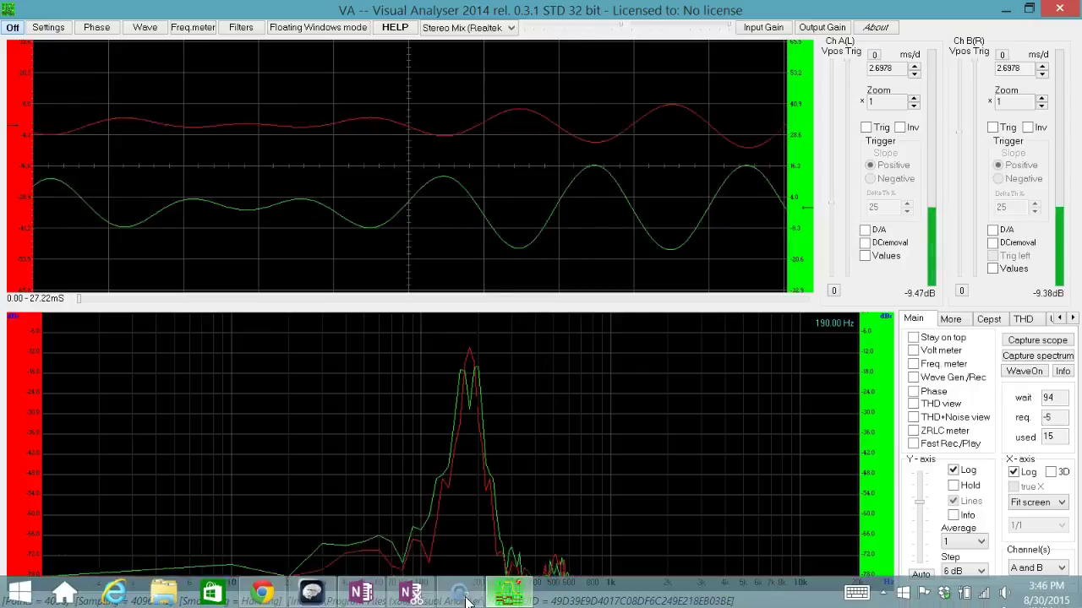
left_click(315, 596)
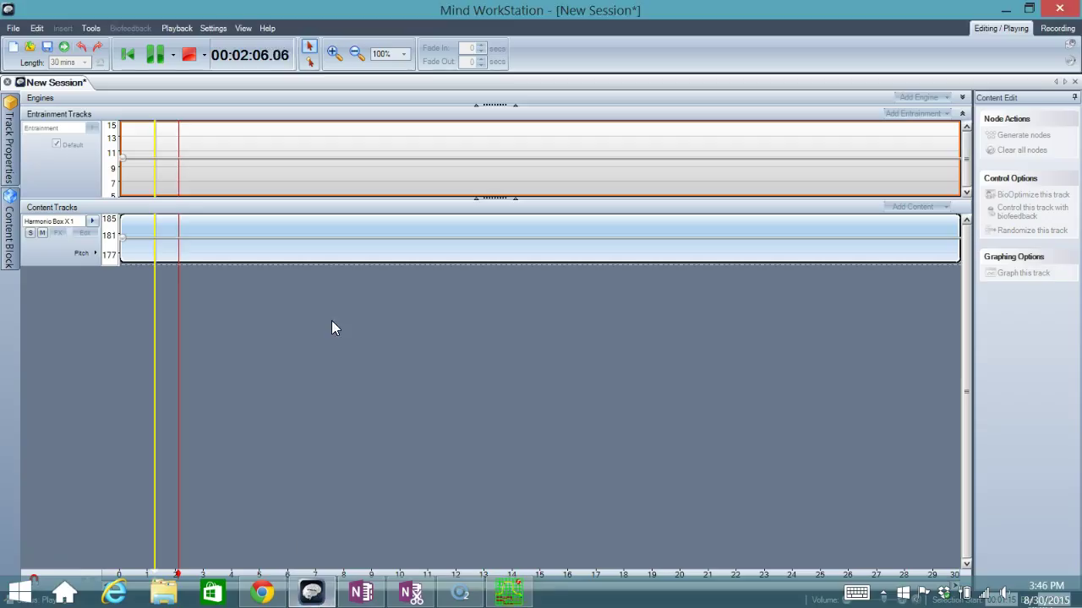
left_click(189, 56)
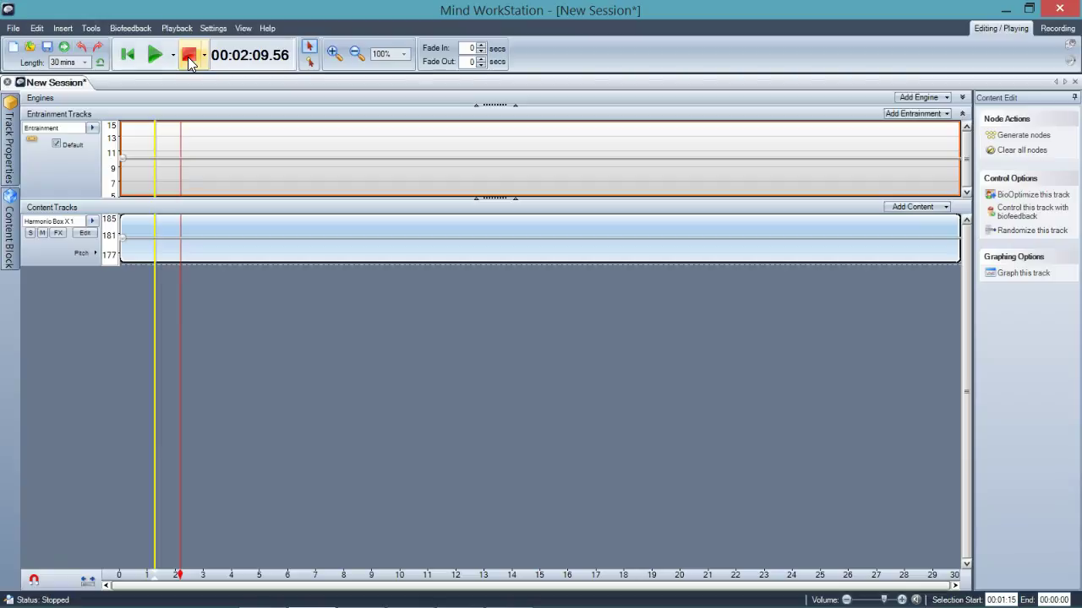
- Examine the tone separation types in the Harmonic Box X block's tone editor, keeping Harmonic Box X selected, and accept the settings
left_click(172, 229)
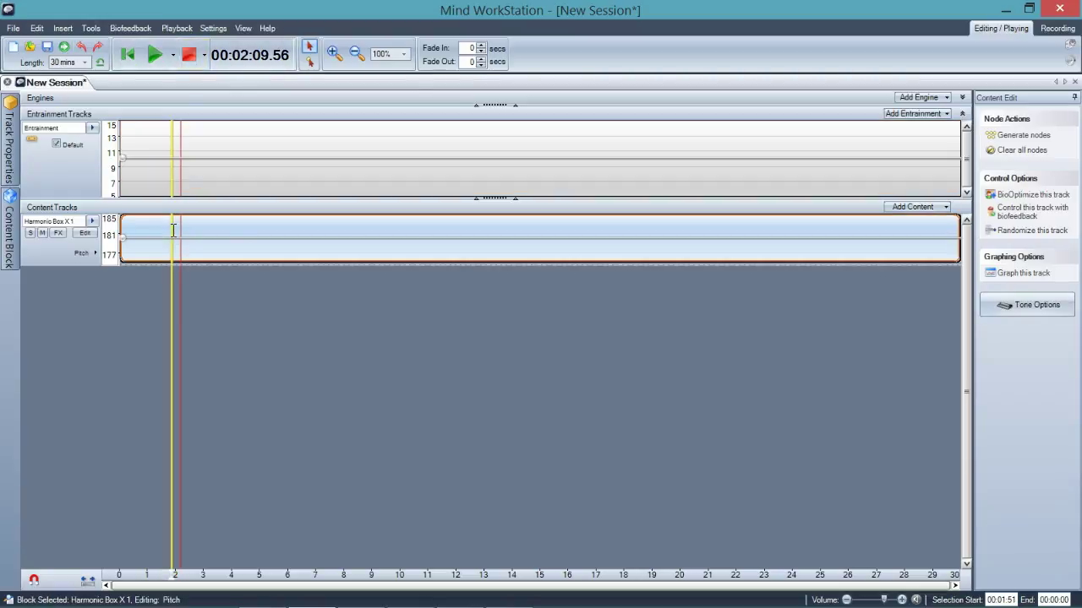
double_click(551, 237)
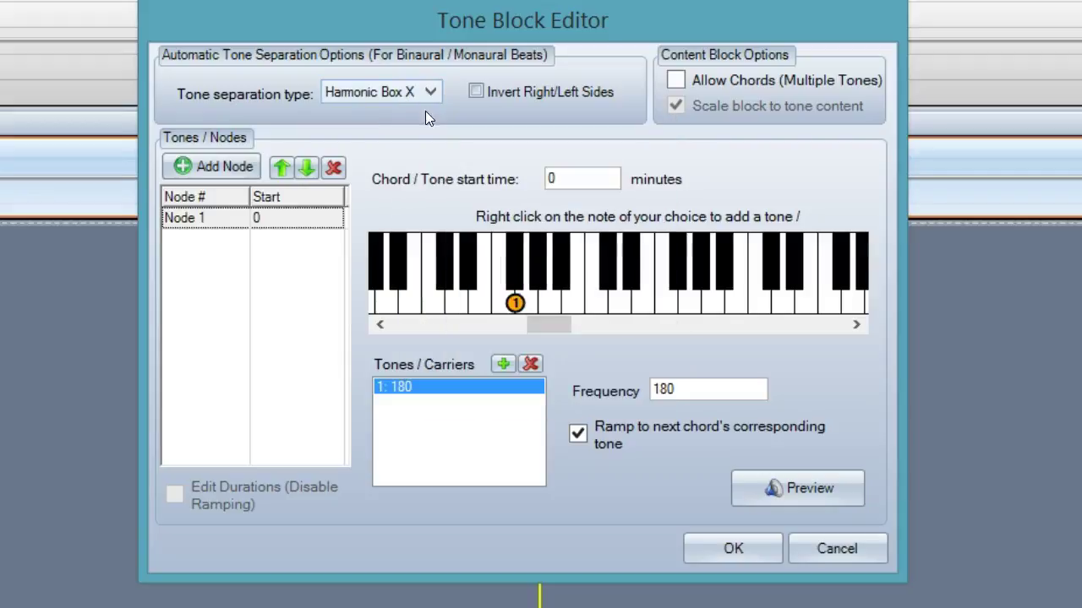
mouse_move(506, 94)
left_click(386, 87)
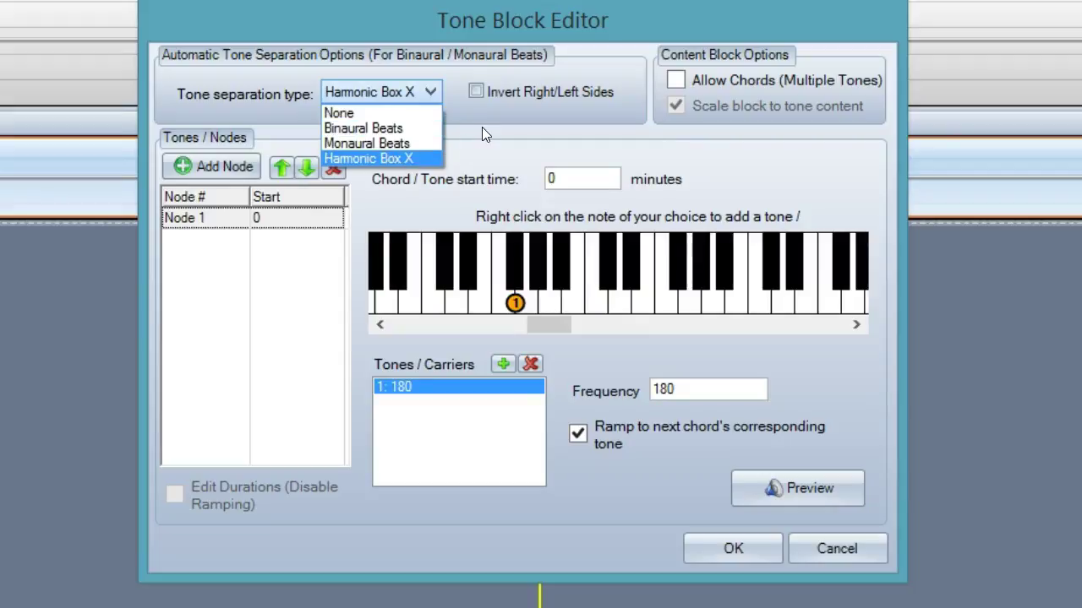
left_click(200, 98)
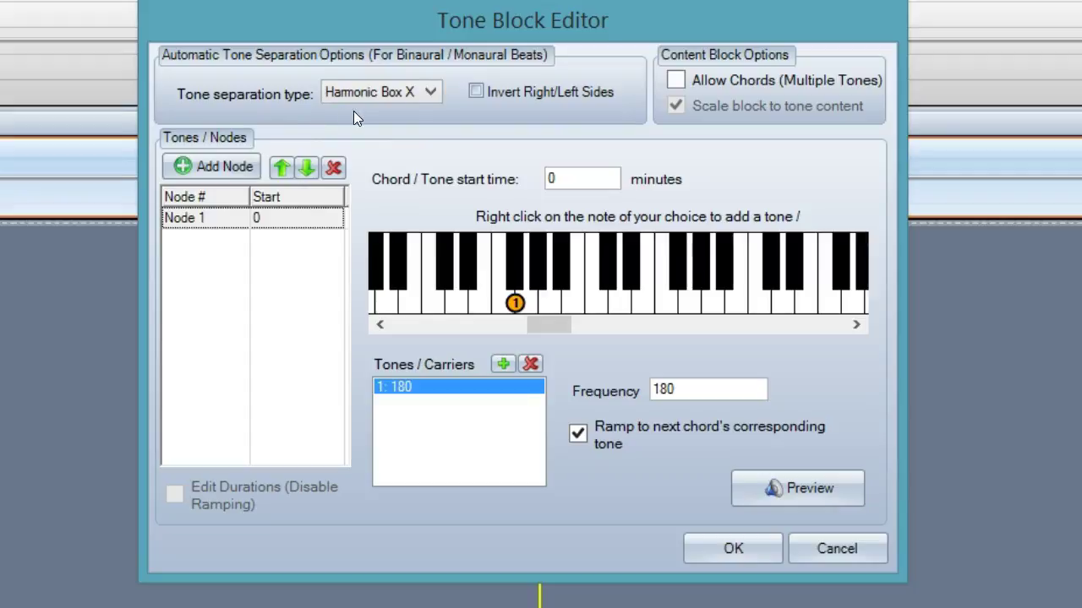
left_click(397, 88)
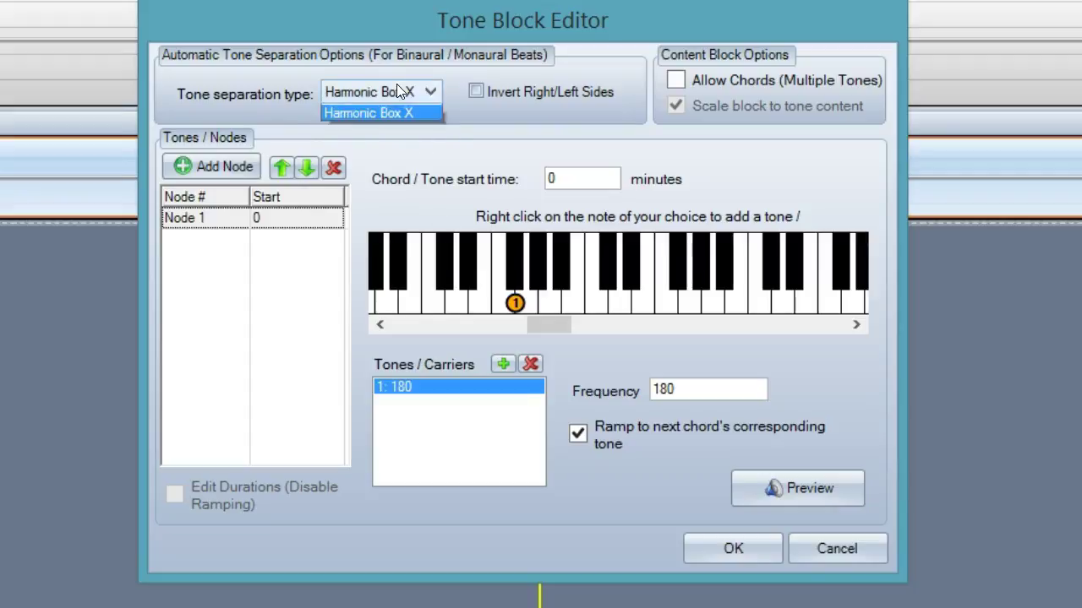
left_click(230, 102)
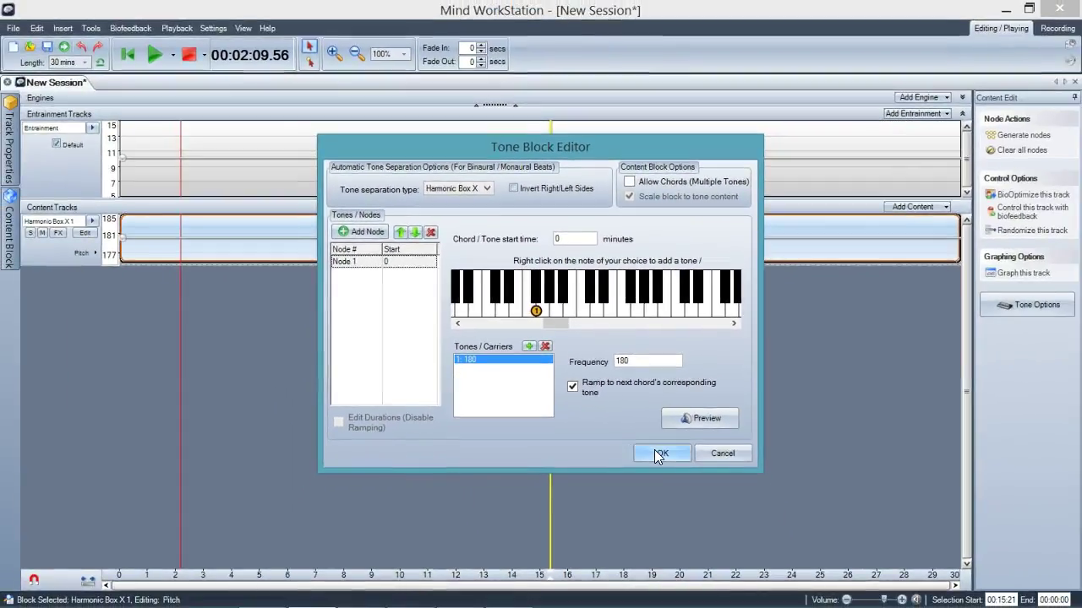
left_click(655, 453)
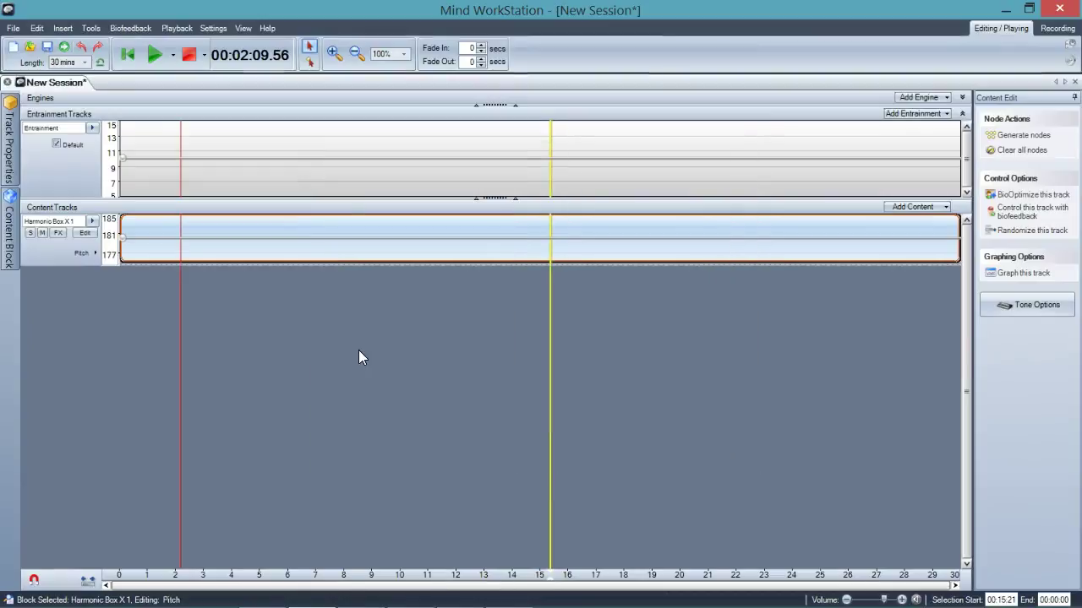